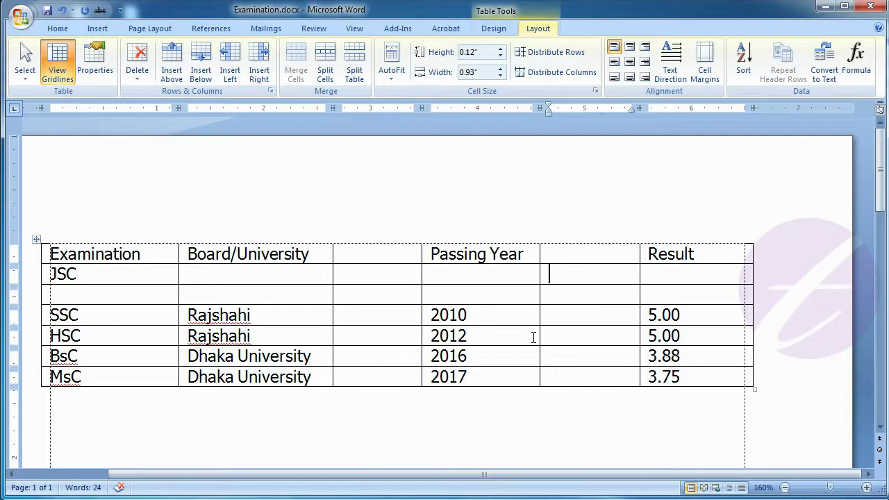
Step: Merge the Passing Year header with the empty header cell to its right
{"action": "left_click", "coordinate": [510, 254]}
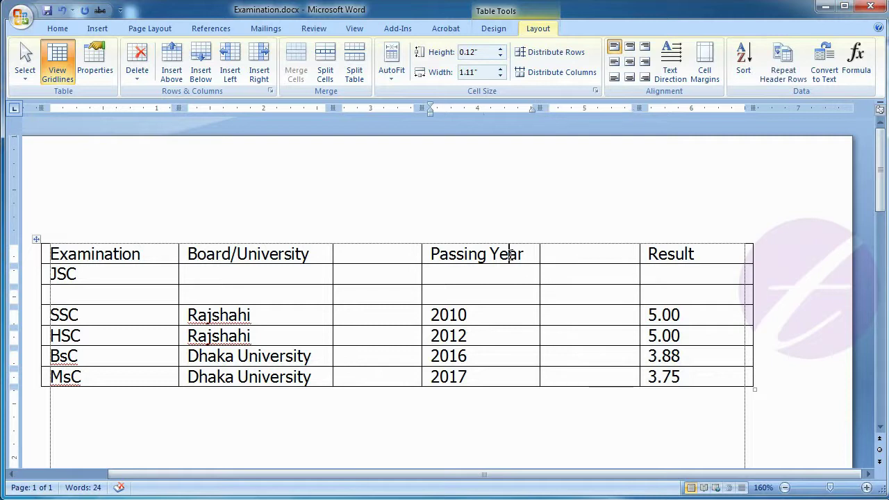
{"action": "left_click", "coordinate": [566, 254]}
{"action": "left_click_drag", "start_coordinate": [487, 254], "coordinate": [548, 257]}
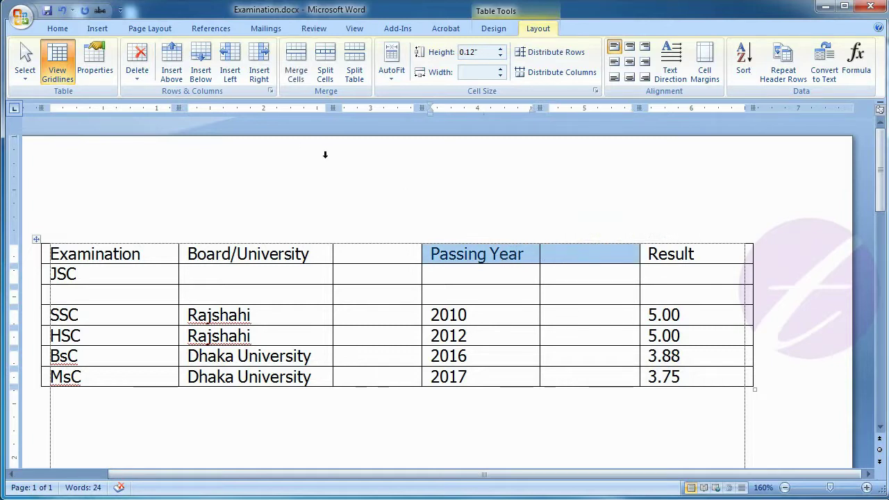
{"action": "left_click", "coordinate": [296, 61]}
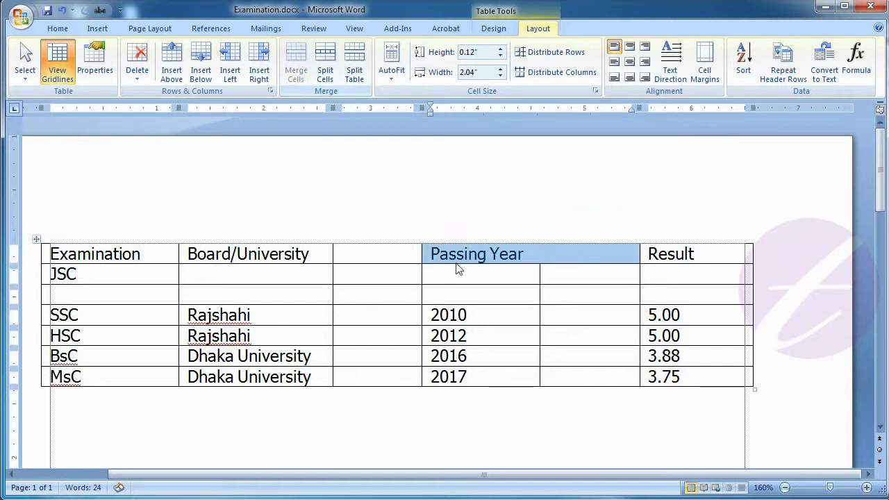
{"action": "left_click", "coordinate": [526, 257]}
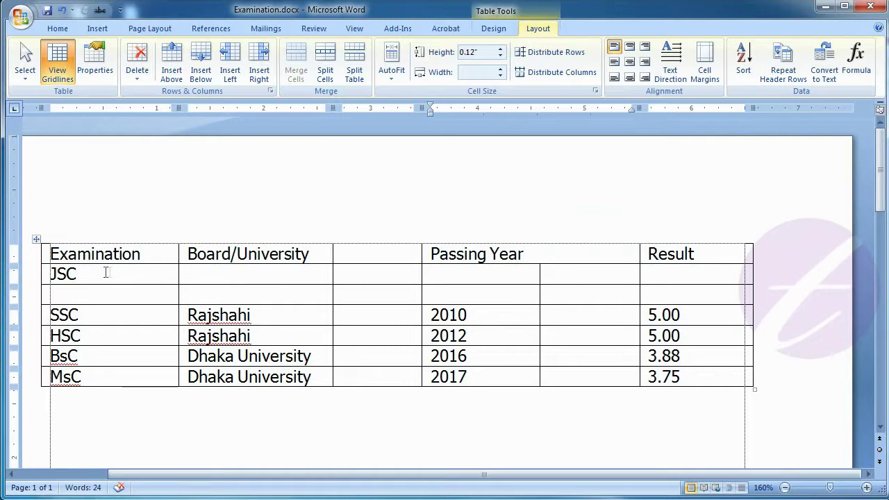
Step: Merge the JSC cell with the empty cell directly below it
{"action": "left_click_drag", "start_coordinate": [103, 277], "coordinate": [132, 300]}
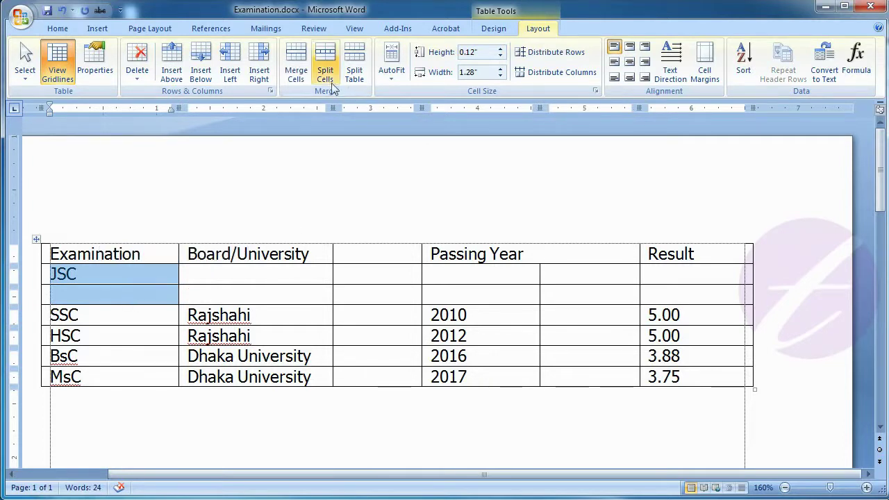
{"action": "left_click", "coordinate": [306, 77]}
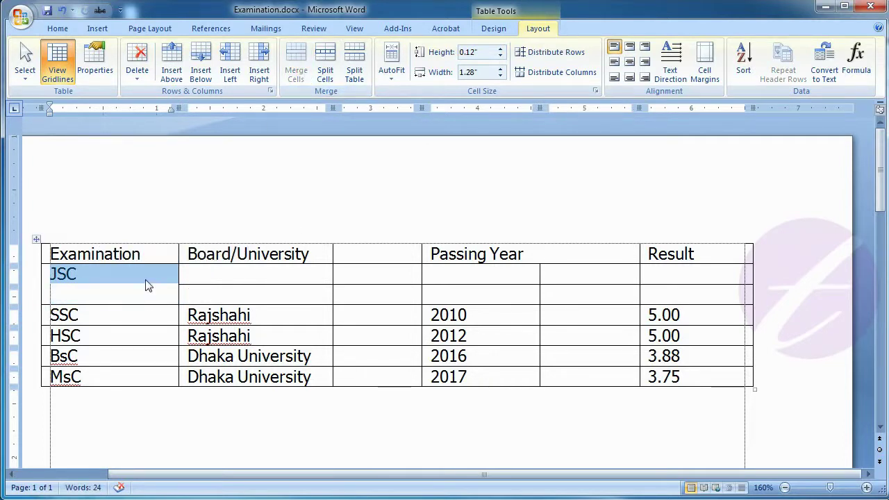
{"action": "left_click", "coordinate": [107, 280]}
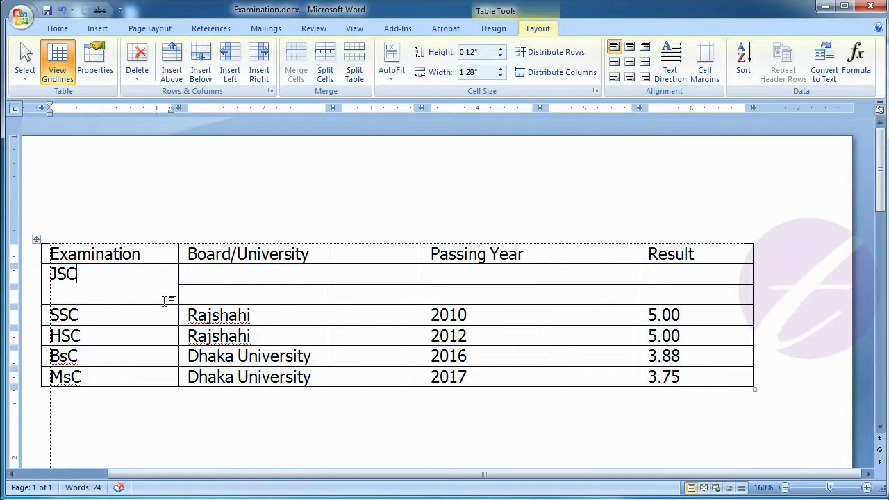
Step: Merge the empty JSC-row cells from Board/University through Result into one cell
{"action": "left_click_drag", "start_coordinate": [234, 280], "coordinate": [671, 296]}
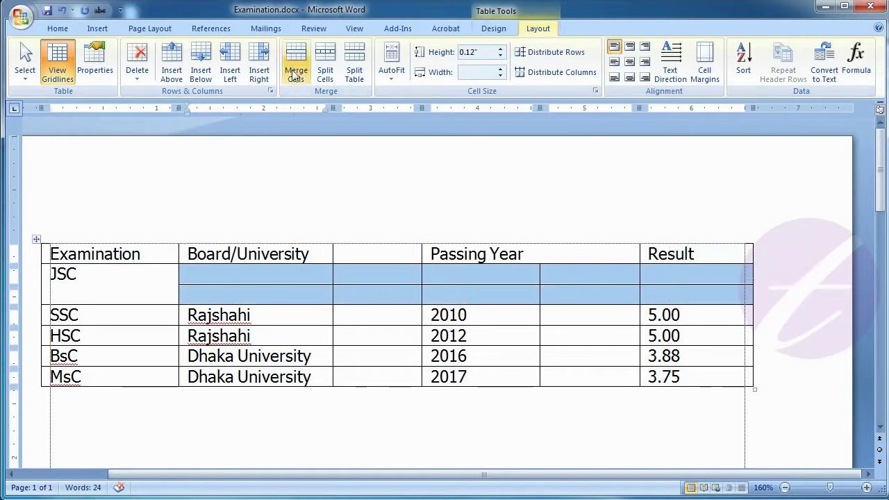
{"action": "left_click", "coordinate": [296, 70]}
{"action": "left_click", "coordinate": [323, 288]}
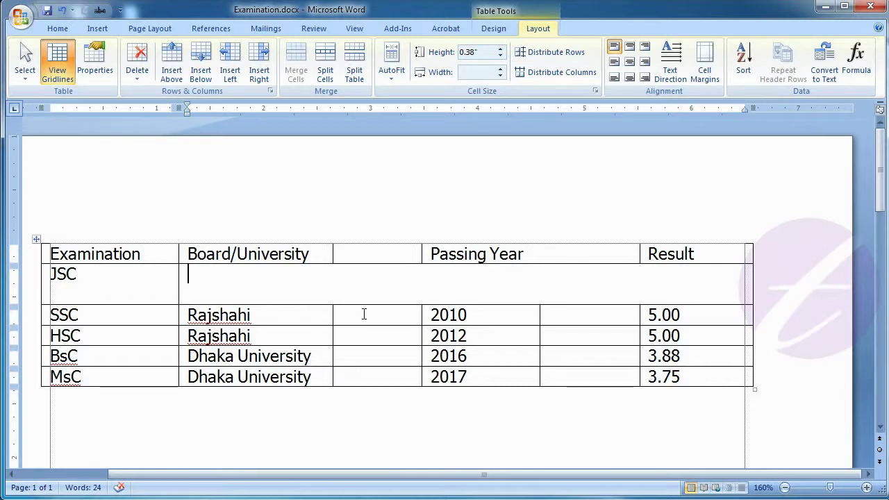
Step: Split the SSC row's Rajshahi cell into 2 columns and 1 row
{"action": "left_click", "coordinate": [275, 317]}
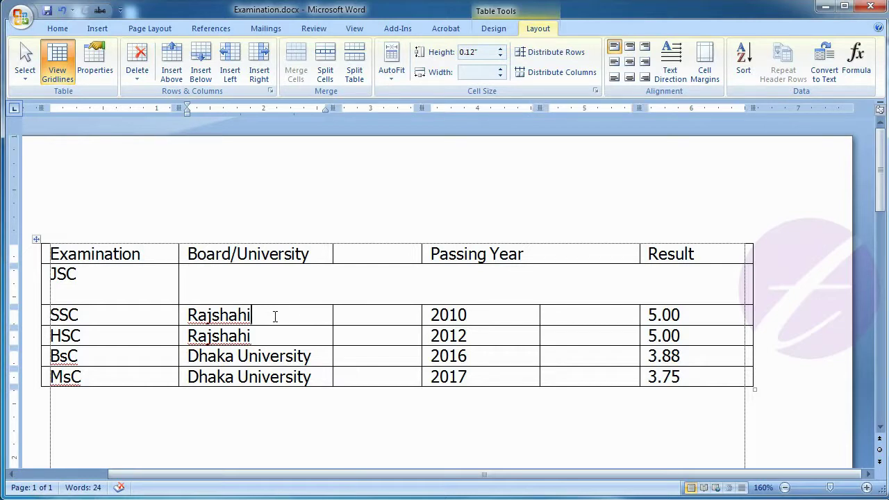
{"action": "left_click", "coordinate": [336, 69]}
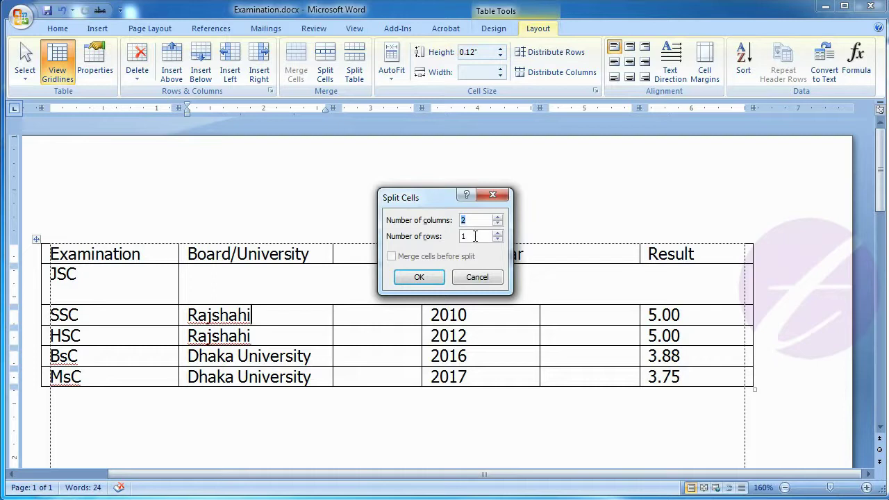
{"action": "left_click", "coordinate": [419, 277]}
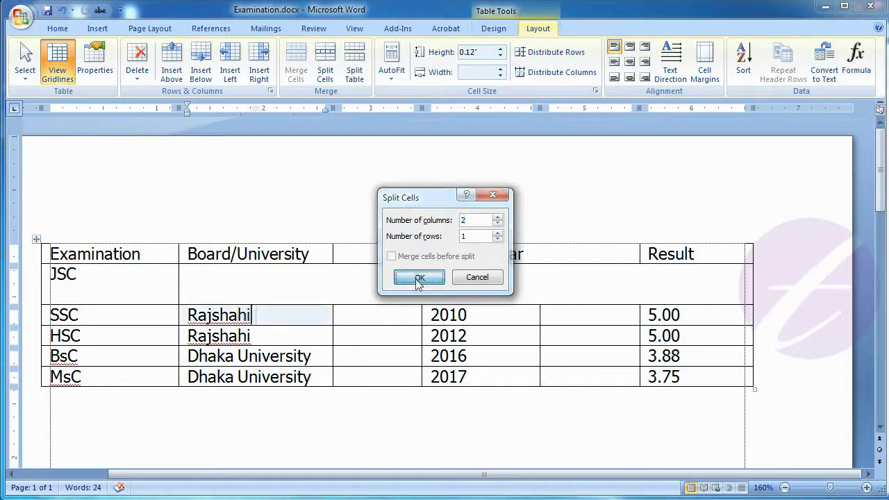
{"action": "left_click", "coordinate": [302, 318]}
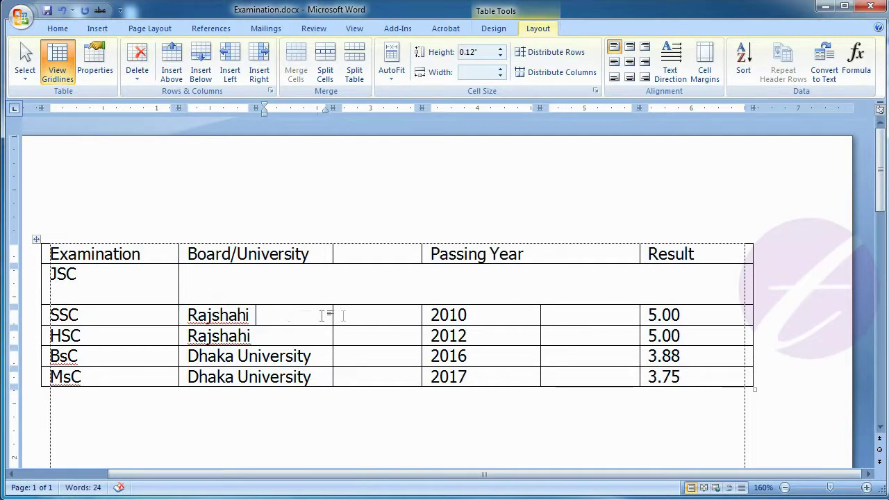
Step: Split the SSC row's 2010 cell into 1 column and 2 rows
{"action": "left_click", "coordinate": [487, 314]}
{"action": "left_click", "coordinate": [325, 63]}
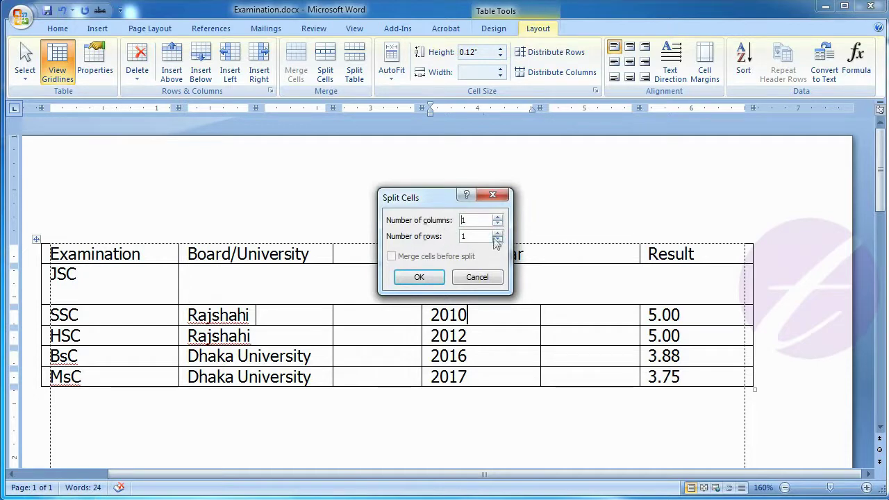
{"action": "left_click", "coordinate": [497, 233]}
{"action": "left_click", "coordinate": [432, 278]}
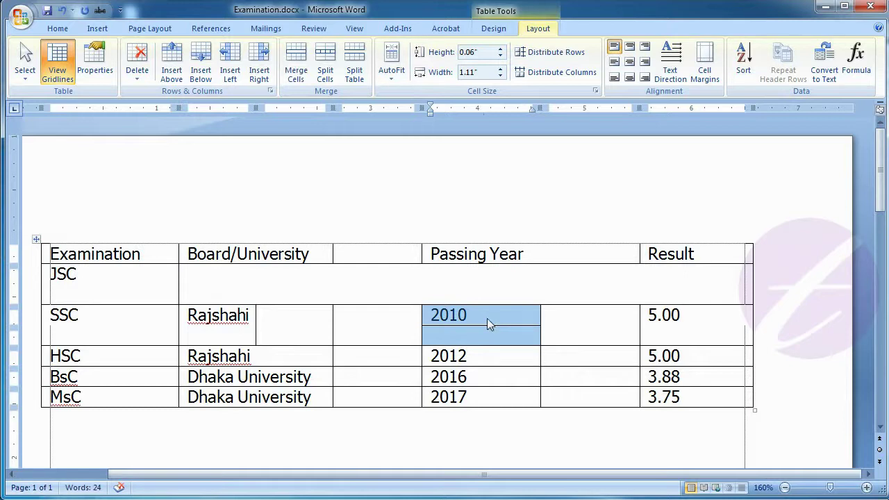
{"action": "left_click", "coordinate": [487, 318]}
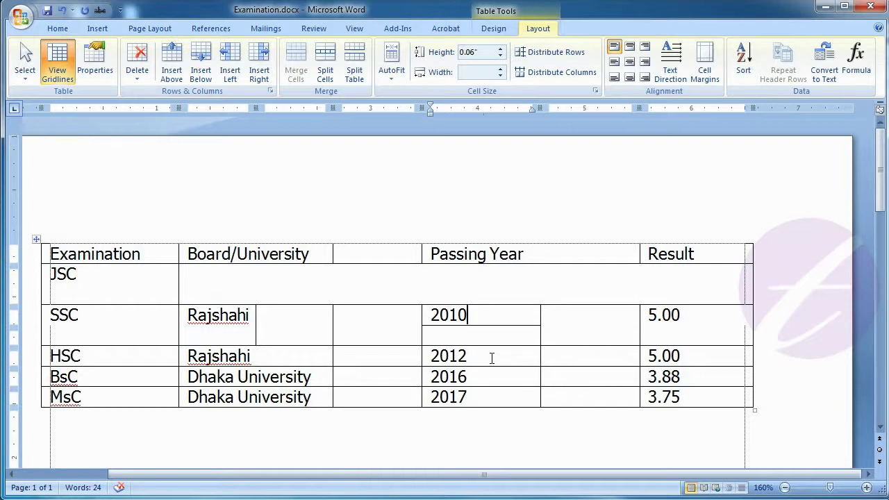
Step: Split the table above the HSC row, so HSC, BsC and MsC form a second table
{"action": "left_click", "coordinate": [84, 356]}
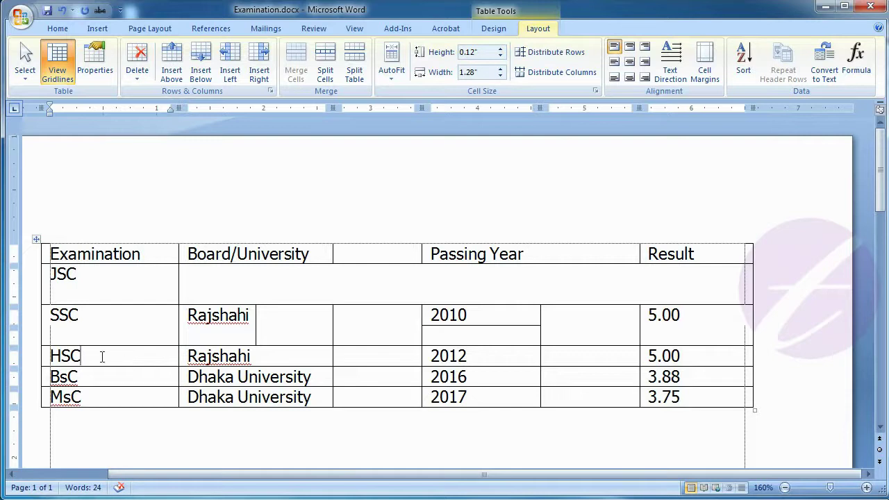
{"action": "left_click", "coordinate": [351, 75]}
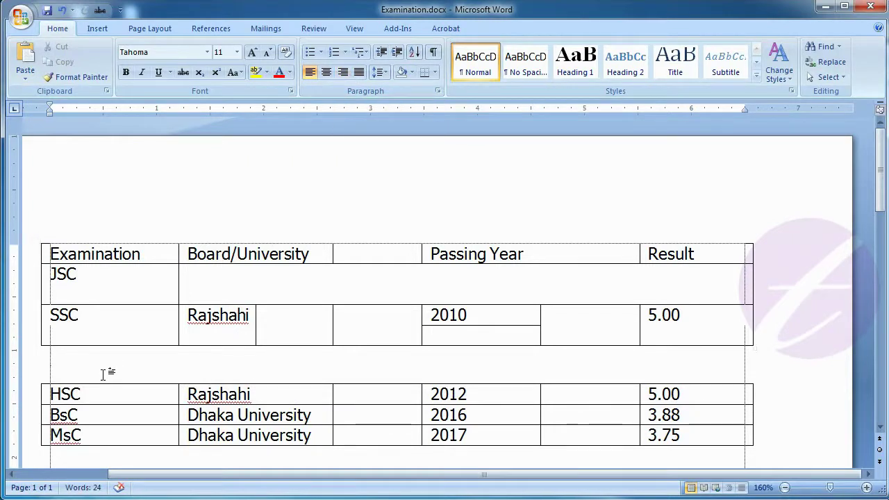
{"action": "left_click", "coordinate": [77, 359]}
{"action": "left_click", "coordinate": [103, 393]}
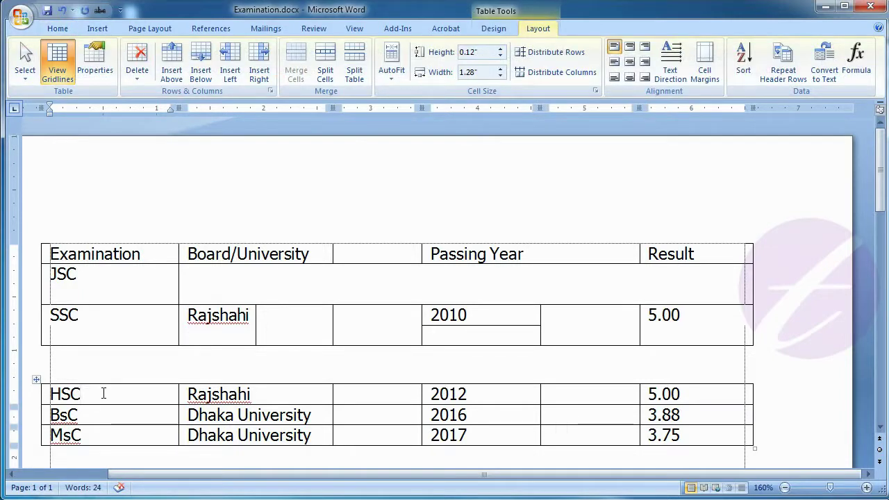